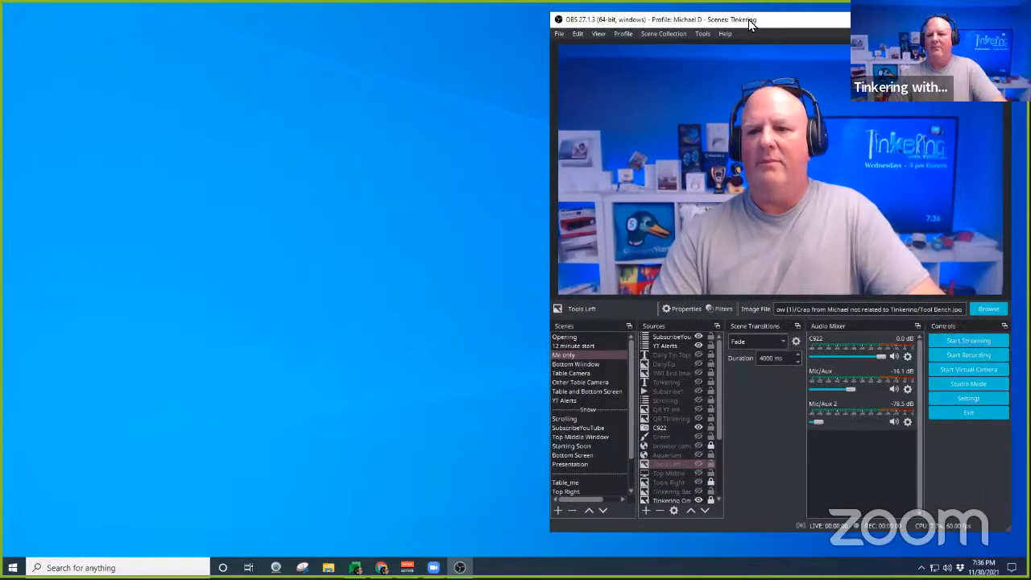
# Undock the Scenes dock and drop it onto Scene Transitions so the two share one tabbed space
pyautogui.moveTo(749, 22); pyautogui.dragTo(735, 22)
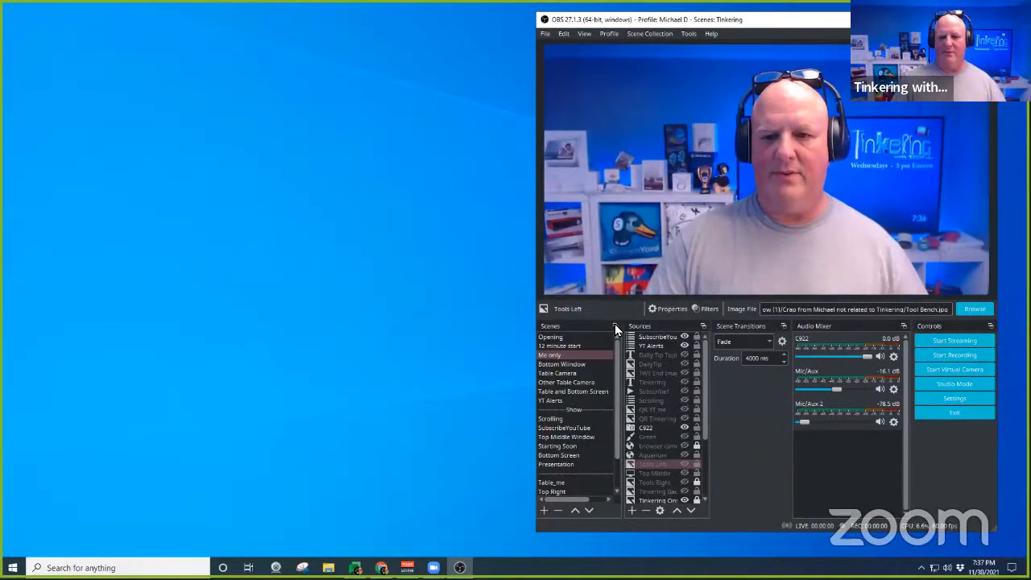
pyautogui.moveTo(596, 328); pyautogui.dragTo(581, 346)
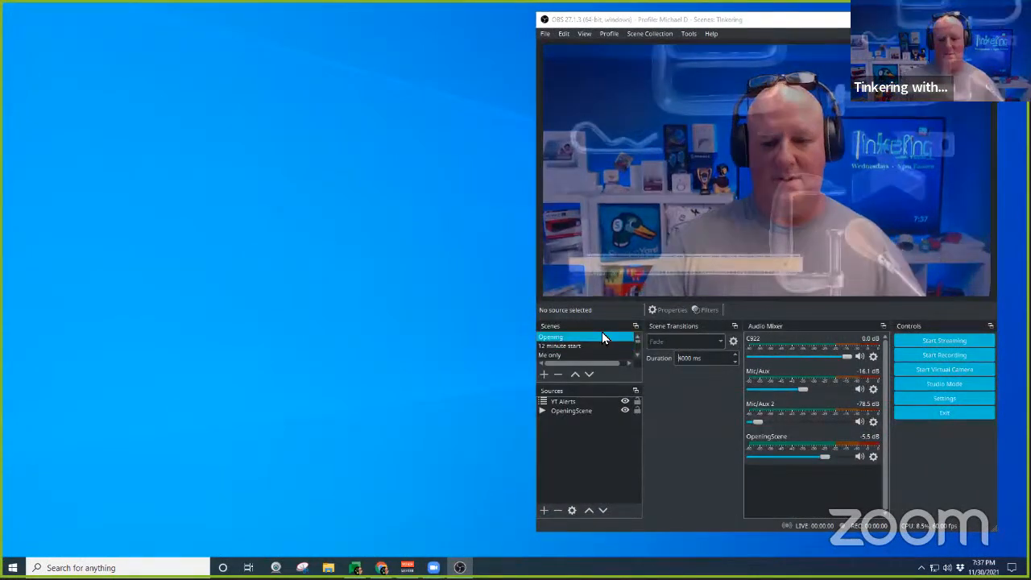
pyautogui.moveTo(601, 325); pyautogui.dragTo(519, 385)
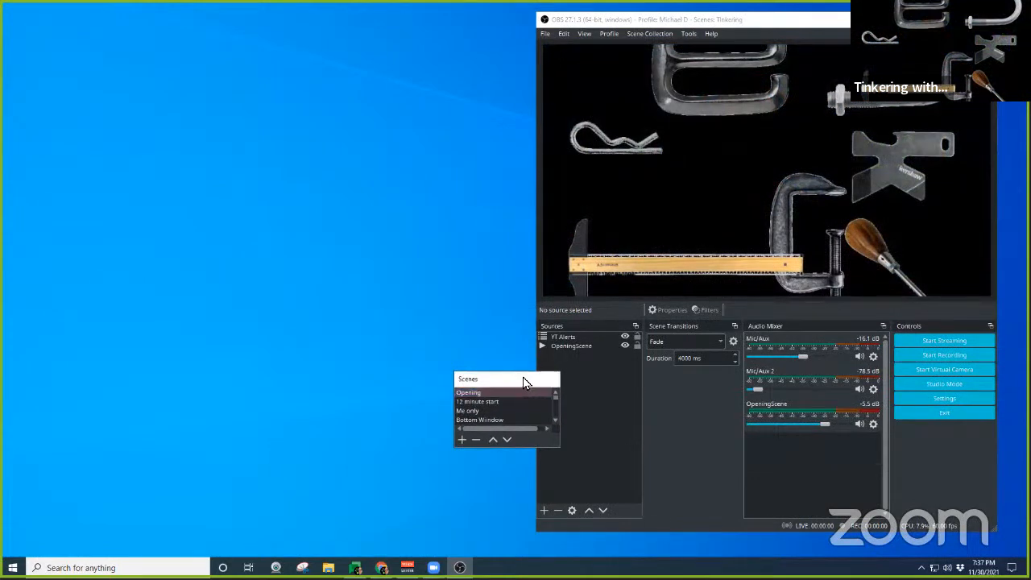
pyautogui.moveTo(522, 381); pyautogui.dragTo(668, 385)
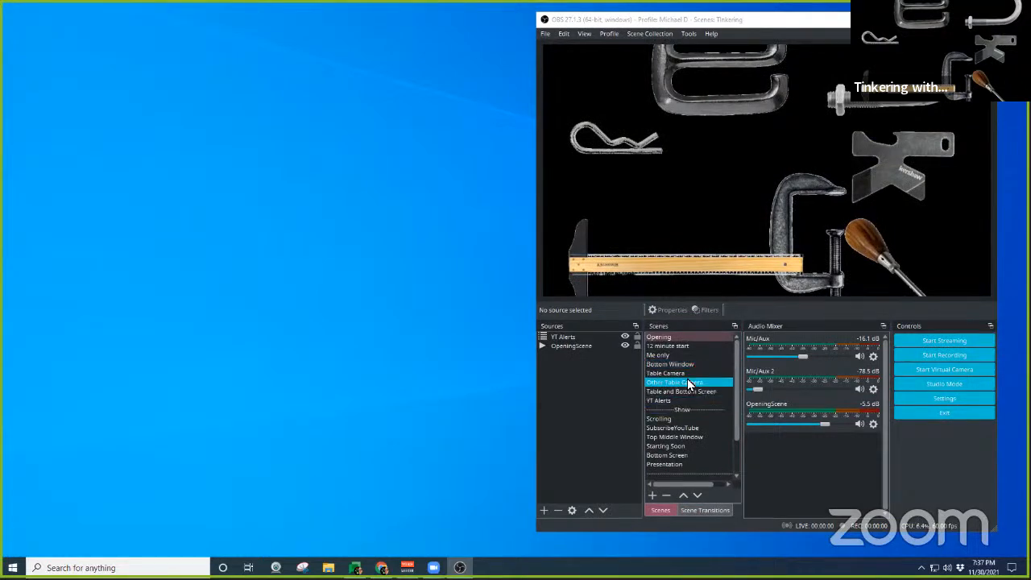
# Switch to the Me only scene and place Scenes as its own dock between Sources and Scene Transitions
pyautogui.click(707, 511)
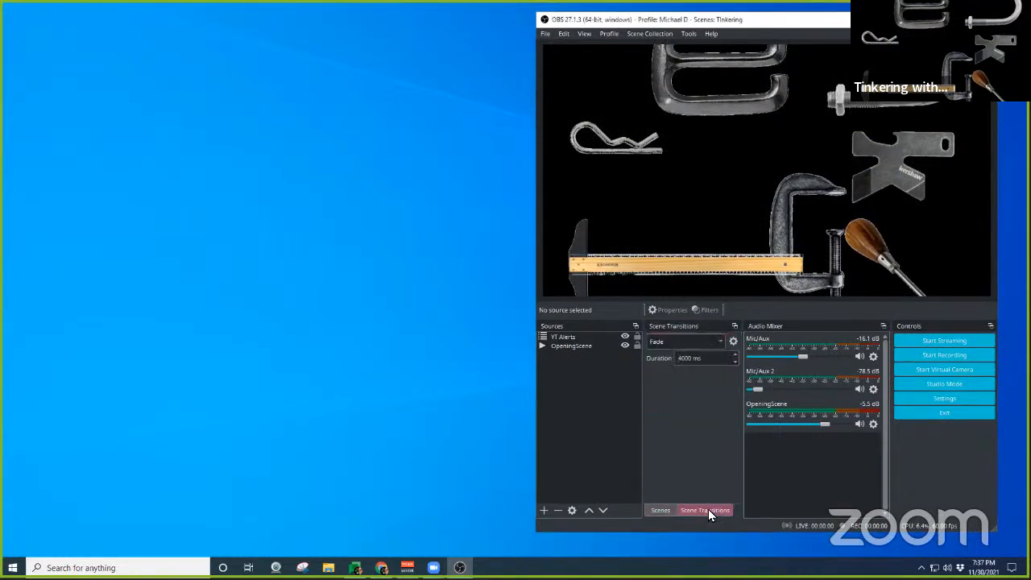
pyautogui.click(661, 511)
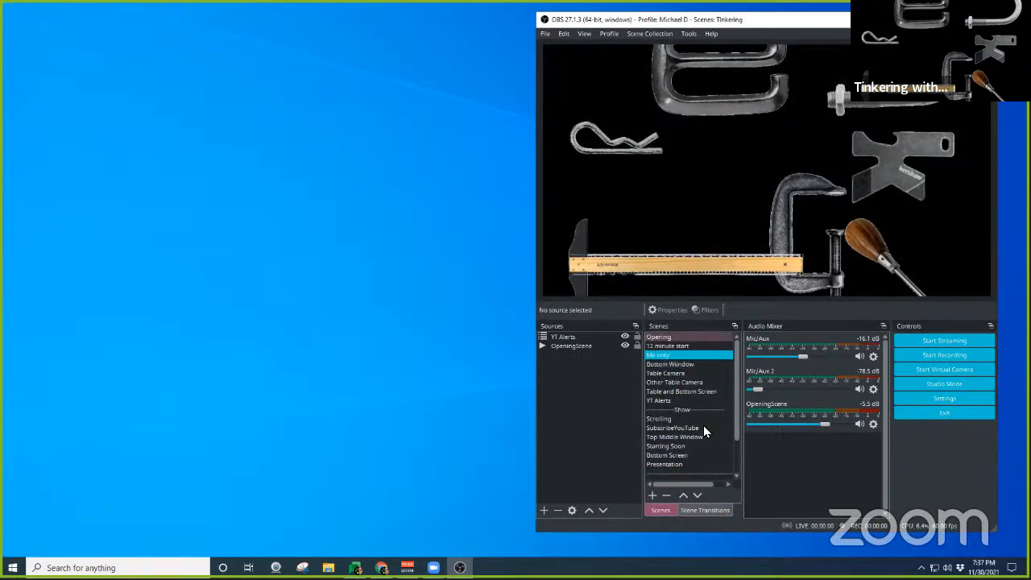
pyautogui.click(672, 355)
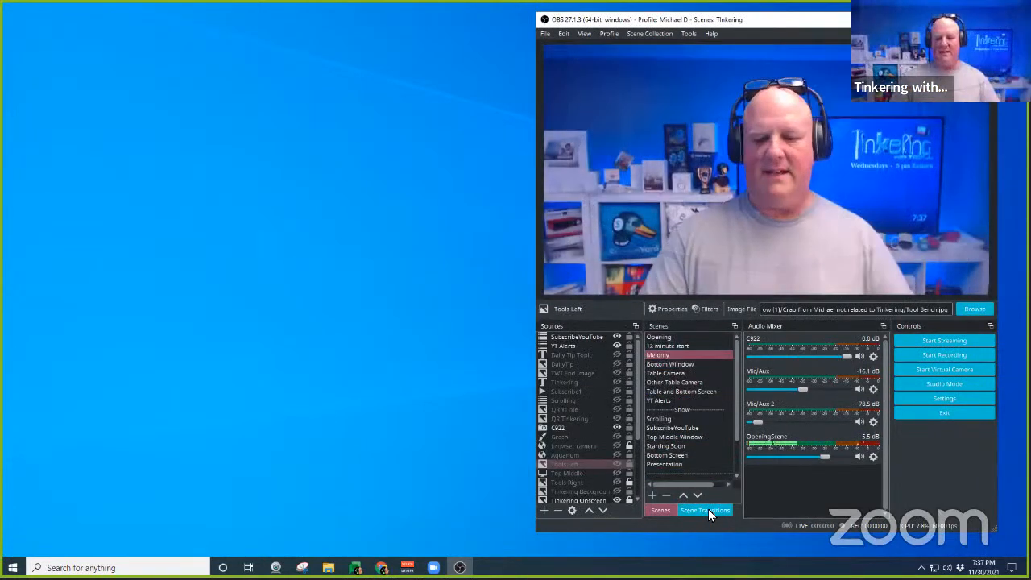
pyautogui.click(708, 509)
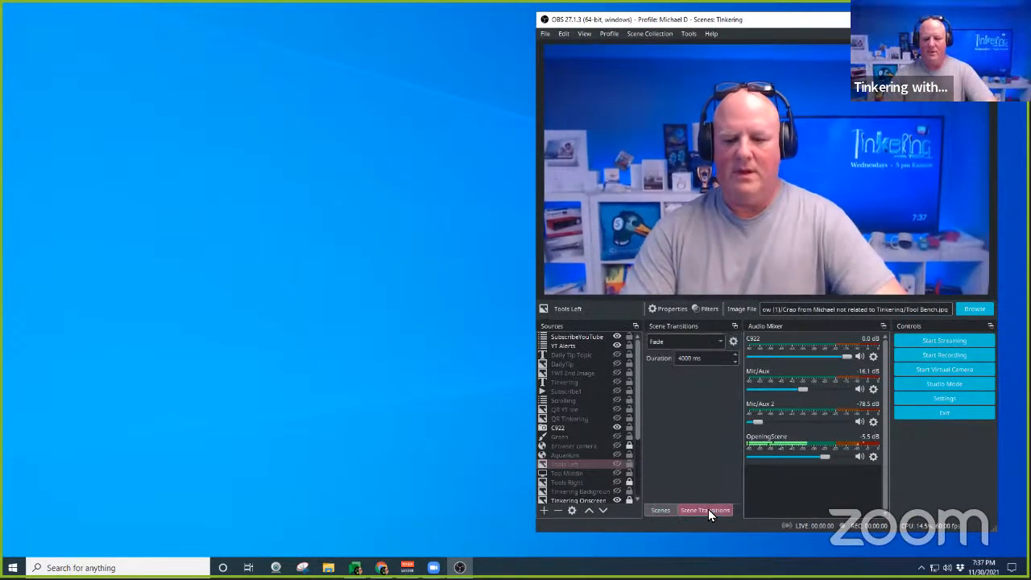
pyautogui.click(661, 509)
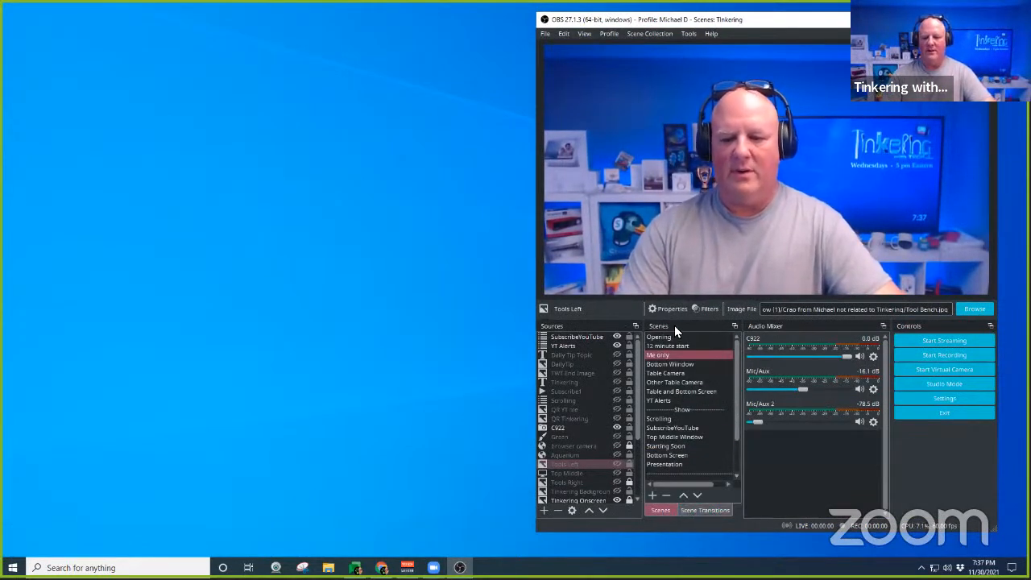
pyautogui.moveTo(677, 325); pyautogui.dragTo(655, 328)
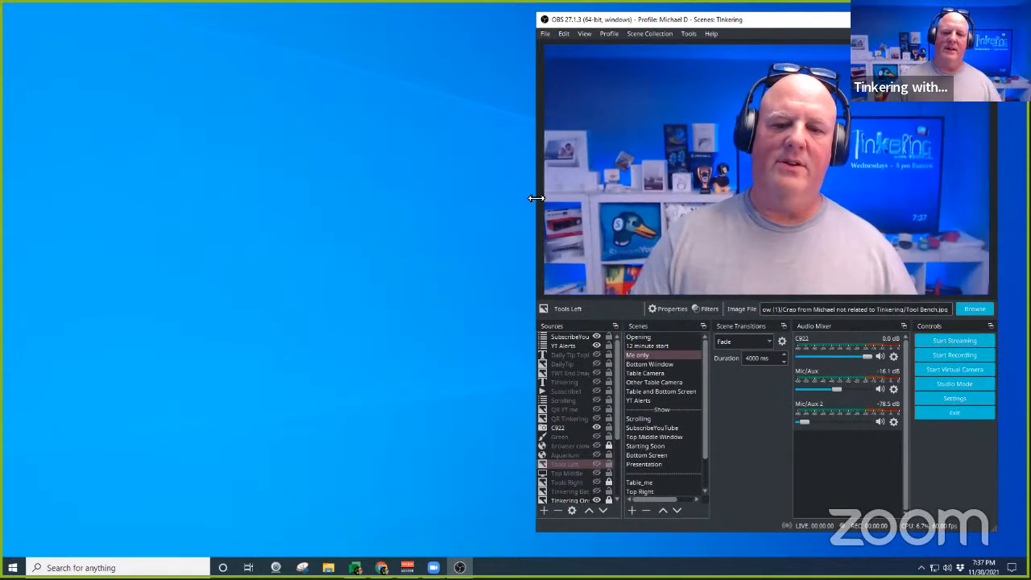
# Widen the main window and dock Sources beside the preview, above Scenes, with the Scenes dock slightly narrowed
pyautogui.moveTo(536, 198); pyautogui.dragTo(325, 198)
pyautogui.moveTo(379, 322); pyautogui.dragTo(406, 98)
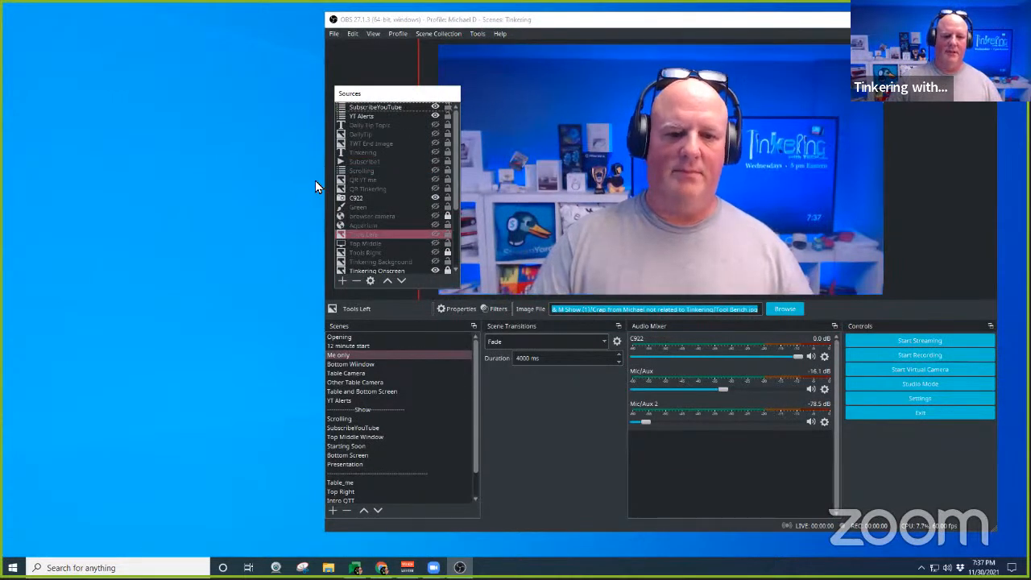
pyautogui.moveTo(322, 179); pyautogui.dragTo(250, 153)
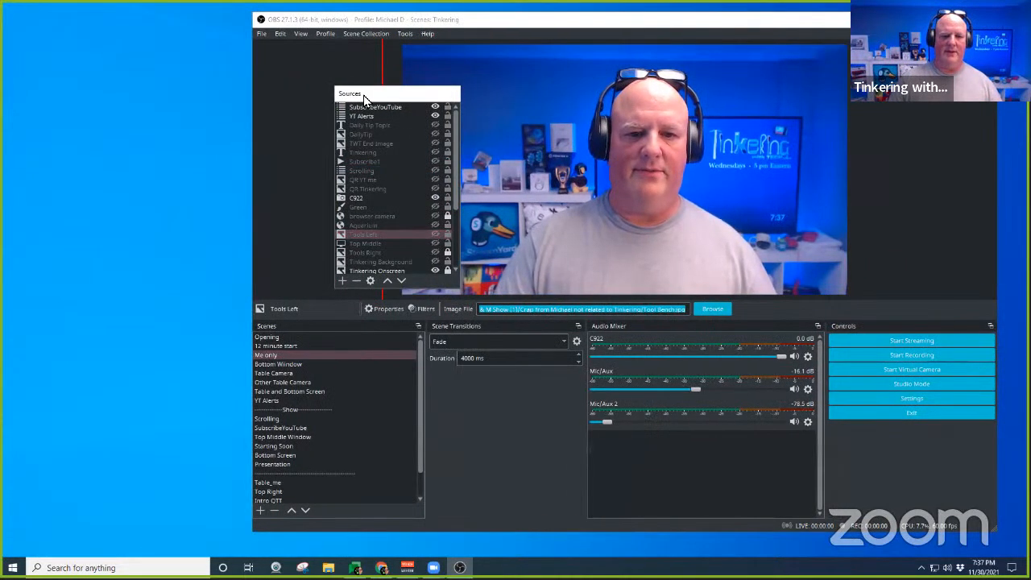
pyautogui.moveTo(364, 99); pyautogui.dragTo(266, 95)
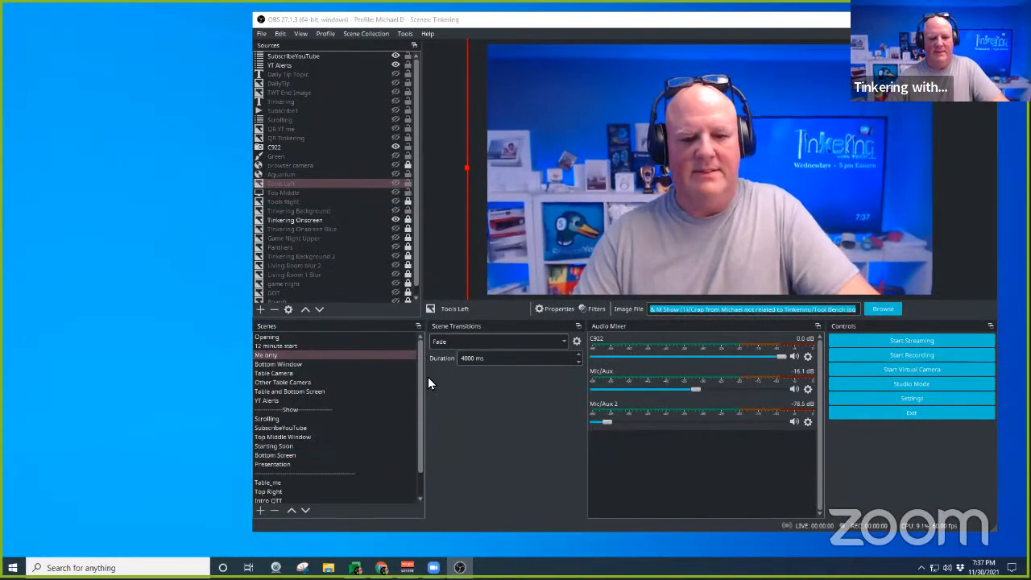
pyautogui.moveTo(427, 380); pyautogui.dragTo(421, 384)
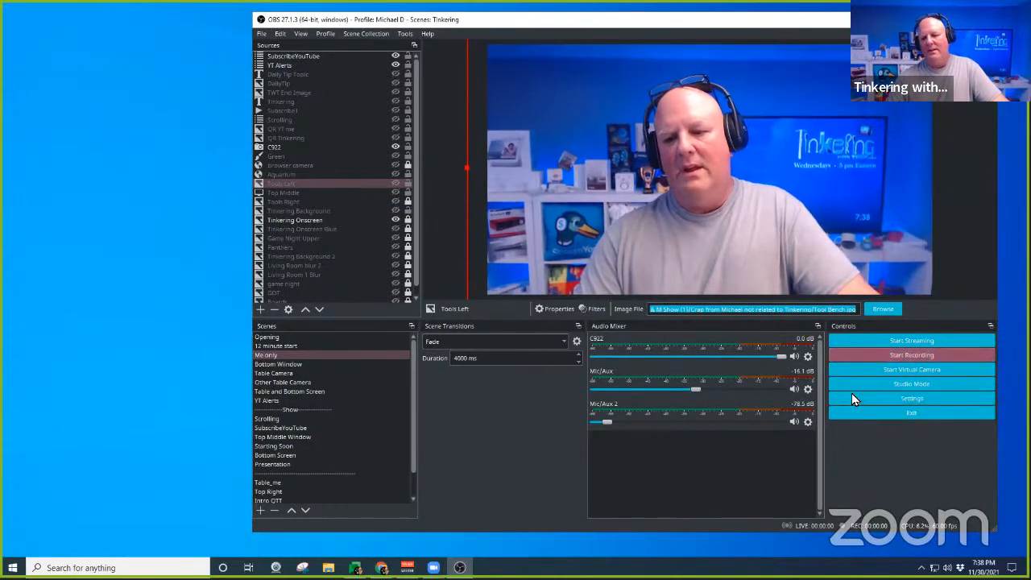
# Combine Controls with Audio Mixer in one tabbed dock and alternate between the two
pyautogui.moveTo(894, 325); pyautogui.dragTo(825, 472)
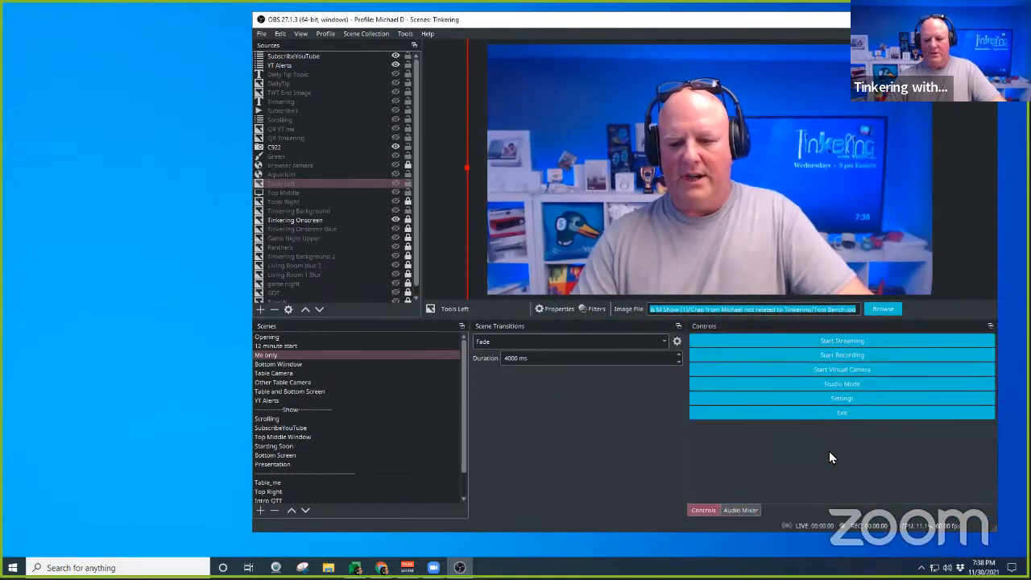
pyautogui.click(736, 509)
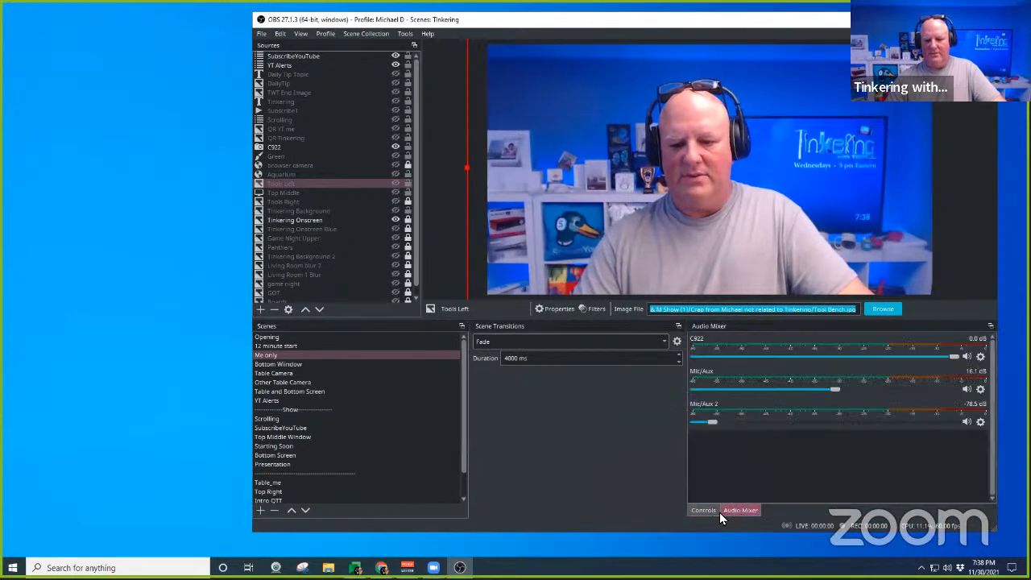
pyautogui.click(709, 512)
pyautogui.click(727, 510)
pyautogui.click(712, 509)
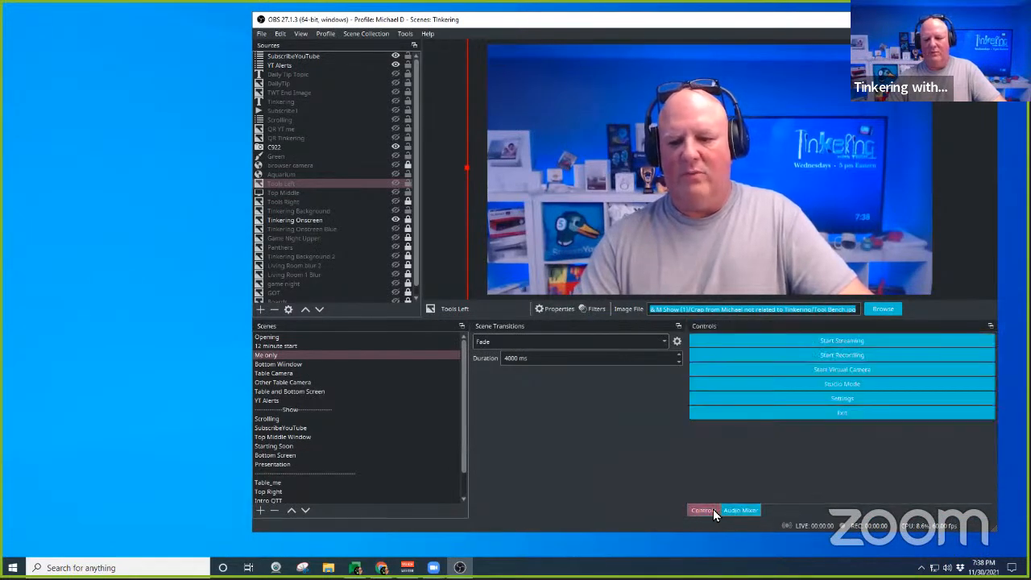
pyautogui.click(736, 509)
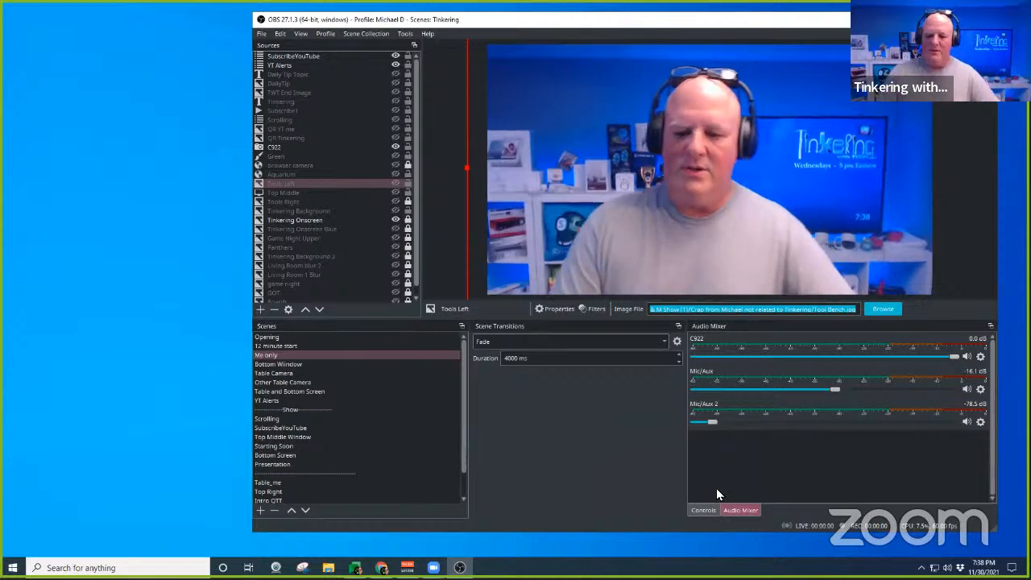
pyautogui.click(699, 509)
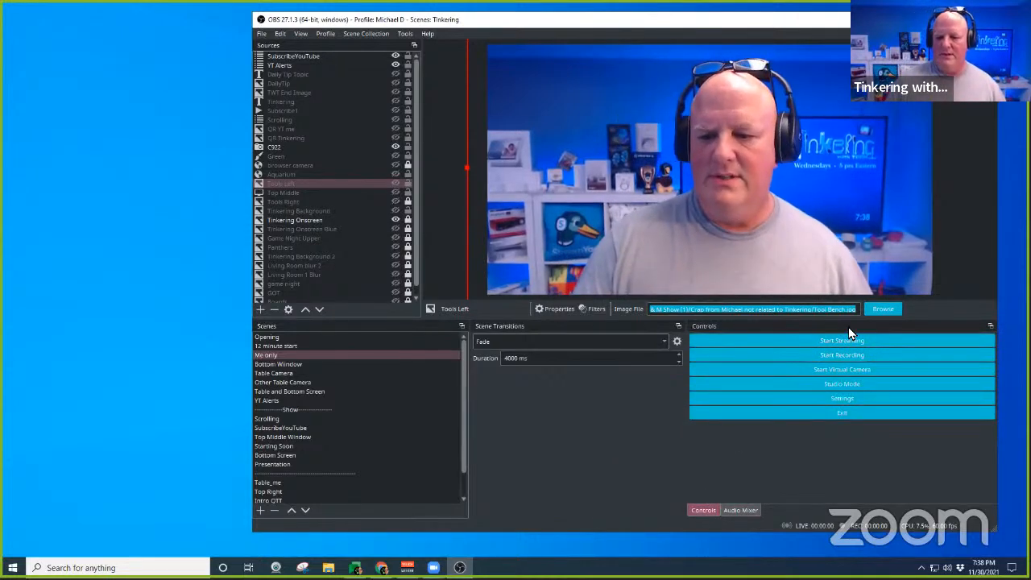
# Dock Controls between Scenes and Audio Mixer, and place Scene Transitions beneath Controls with more height
pyautogui.moveTo(847, 327); pyautogui.dragTo(766, 341)
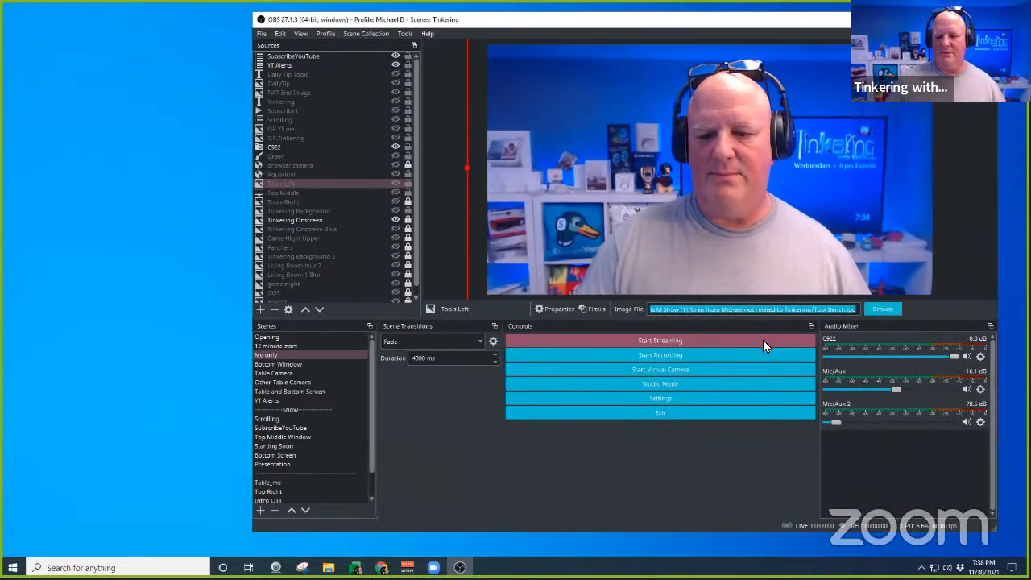
pyautogui.moveTo(450, 324); pyautogui.dragTo(576, 506)
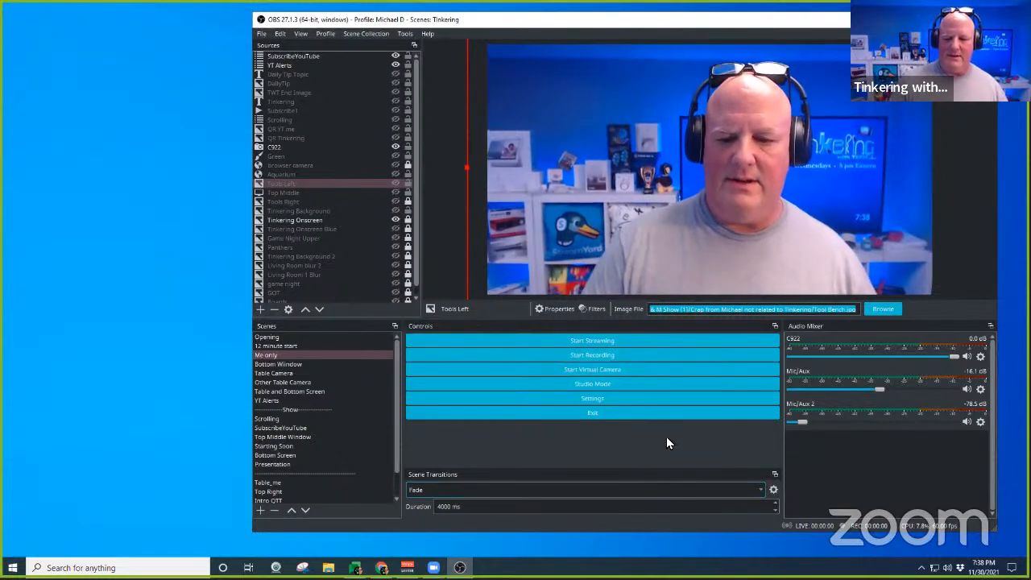
pyautogui.moveTo(596, 470); pyautogui.dragTo(600, 439)
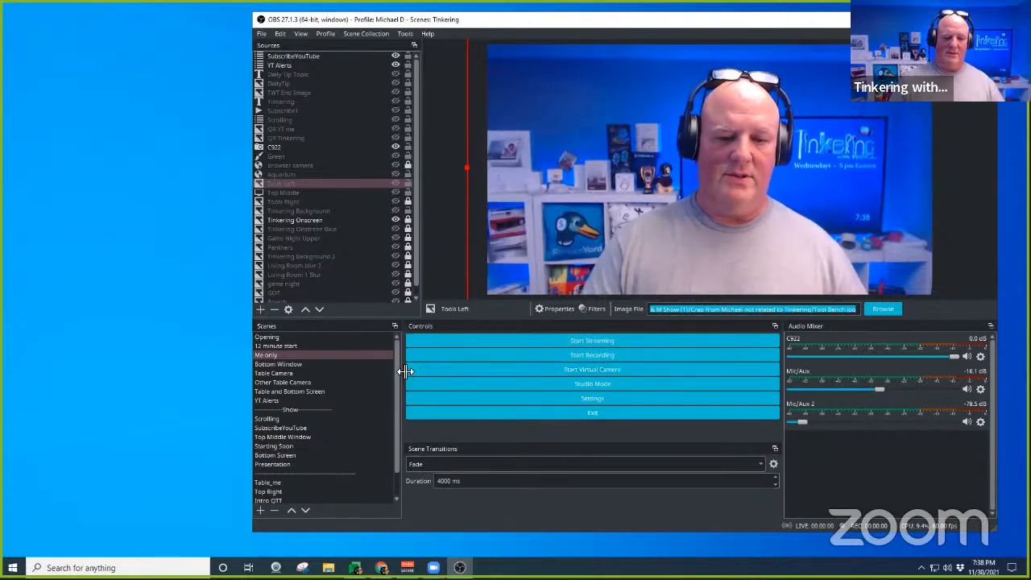
# Widen the Scenes and Sources docks, and make the main window narrower and reposition it on the desktop
pyautogui.moveTo(405, 370); pyautogui.dragTo(452, 370)
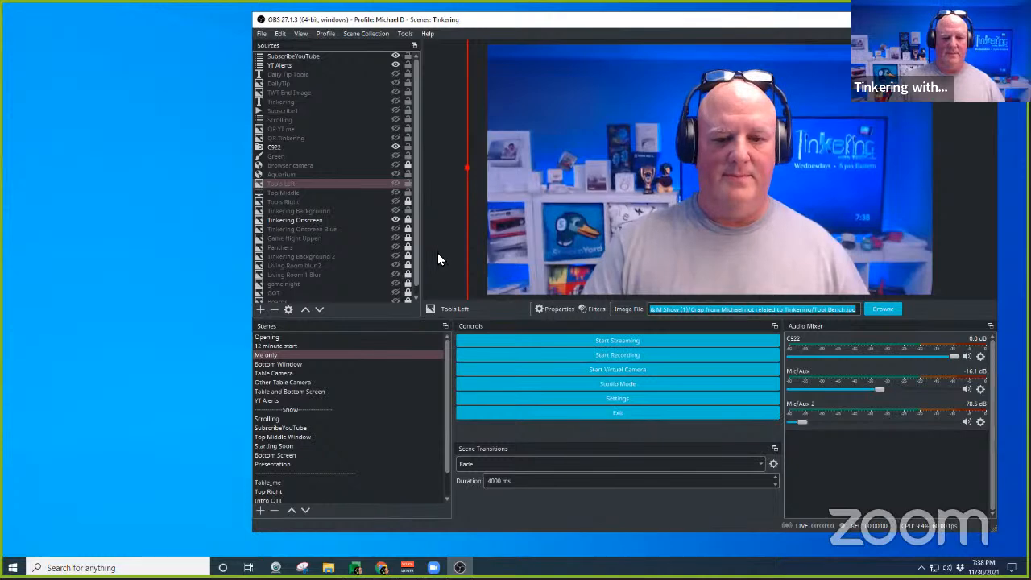
pyautogui.moveTo(423, 211); pyautogui.dragTo(458, 214)
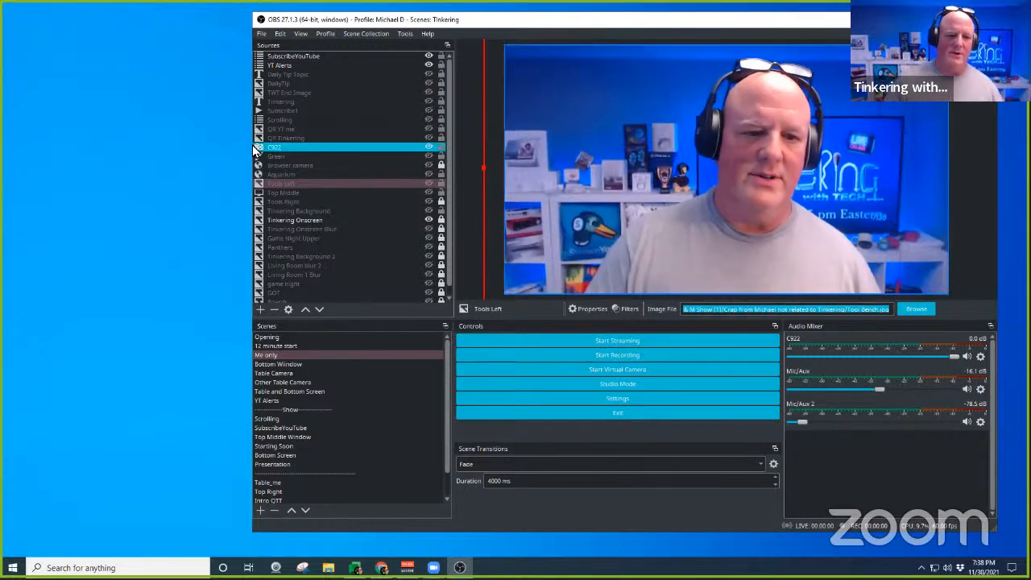
pyautogui.moveTo(251, 147); pyautogui.dragTo(418, 169)
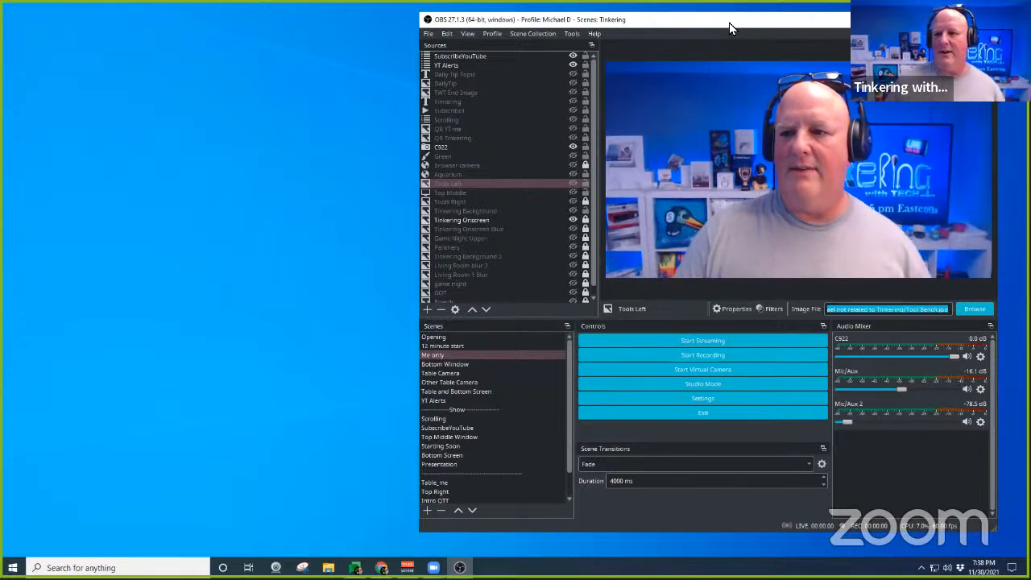
pyautogui.moveTo(728, 22); pyautogui.dragTo(748, 25)
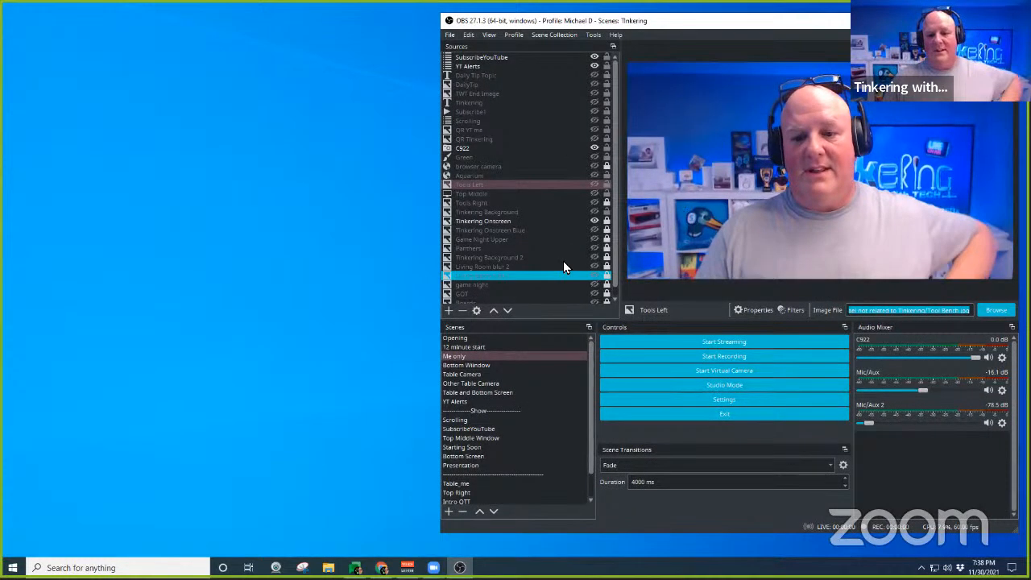
# Lock the dock layout with the Lock UI option
pyautogui.click(469, 35)
pyautogui.moveTo(486, 38)
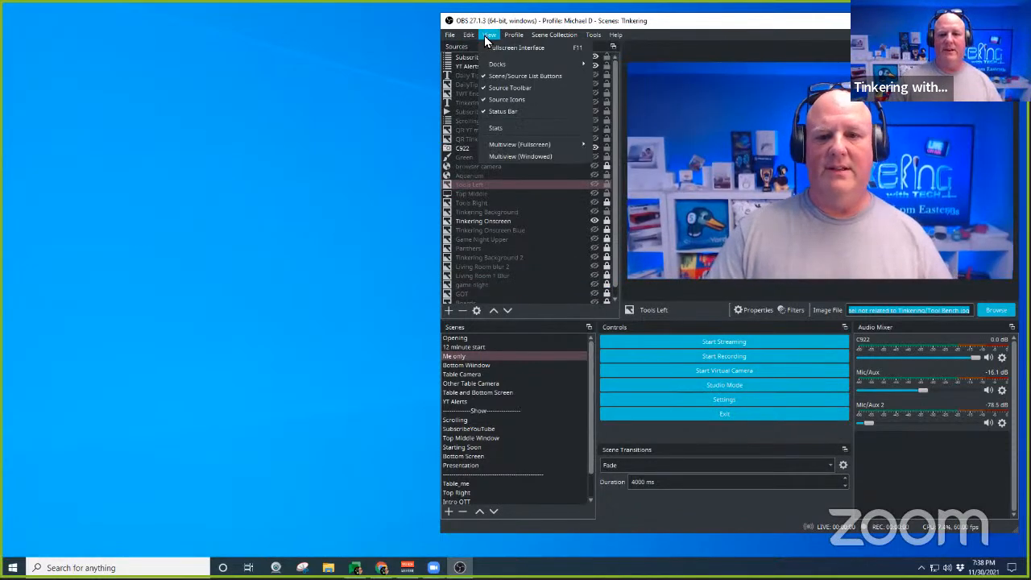
pyautogui.moveTo(541, 64)
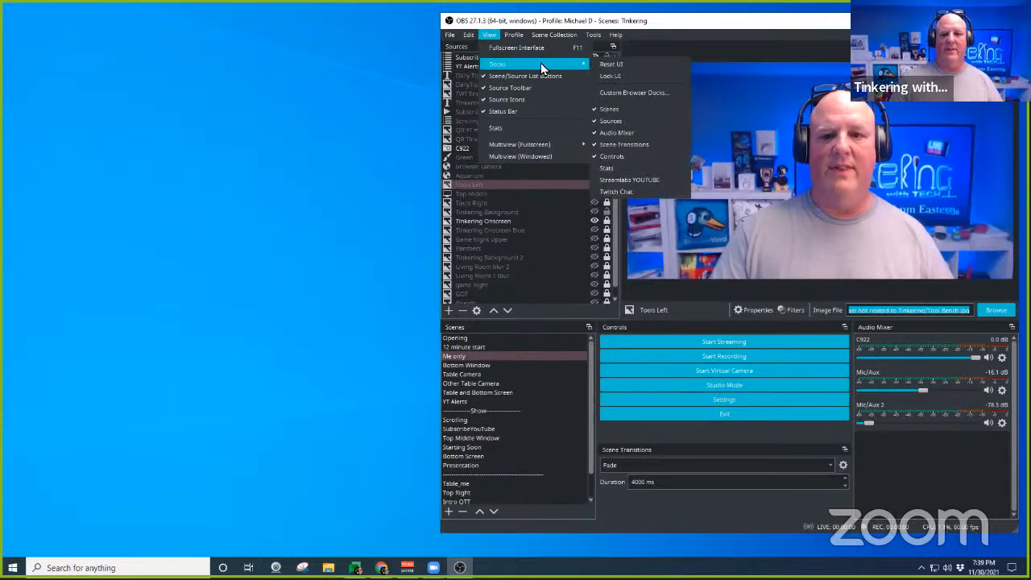
pyautogui.click(616, 74)
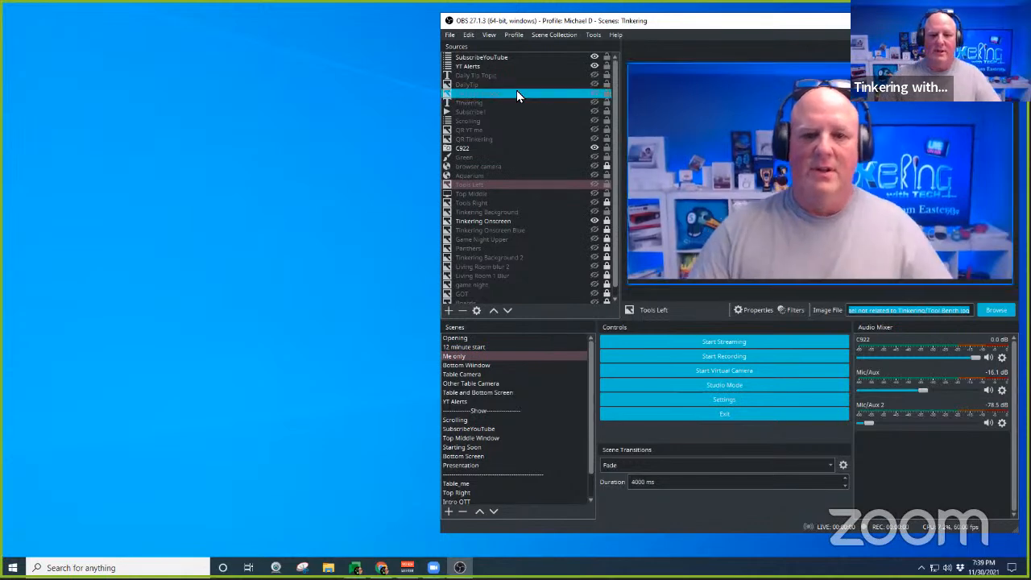
# Turn off Lock UI so the docks can be moved again
pyautogui.click(469, 35)
pyautogui.moveTo(486, 35)
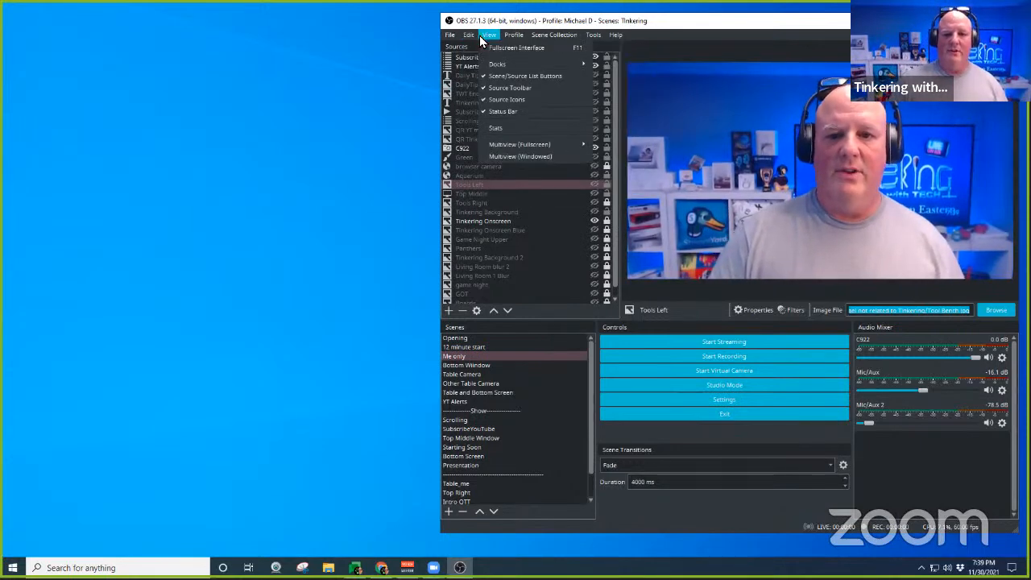
pyautogui.moveTo(582, 63)
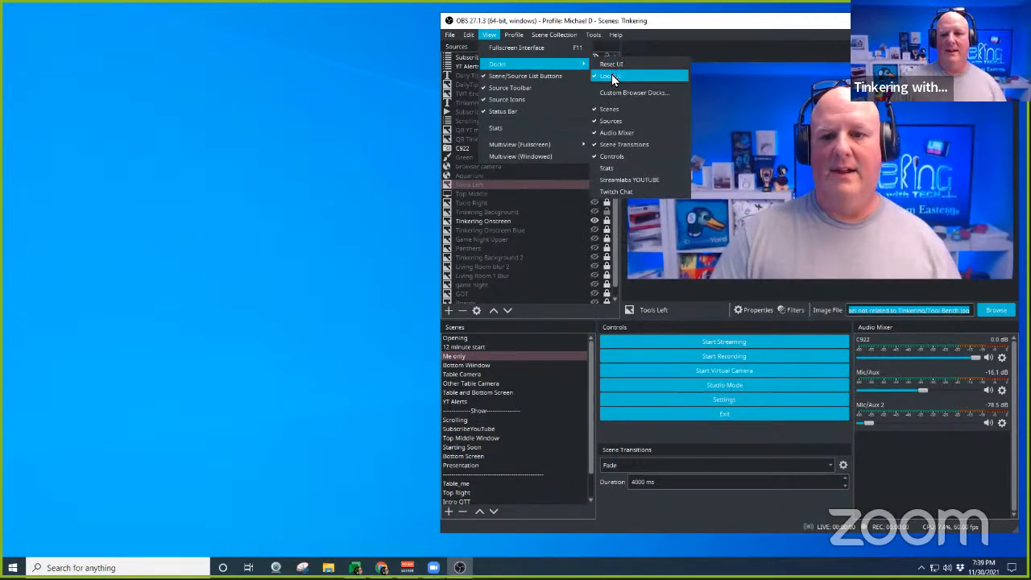
pyautogui.click(615, 72)
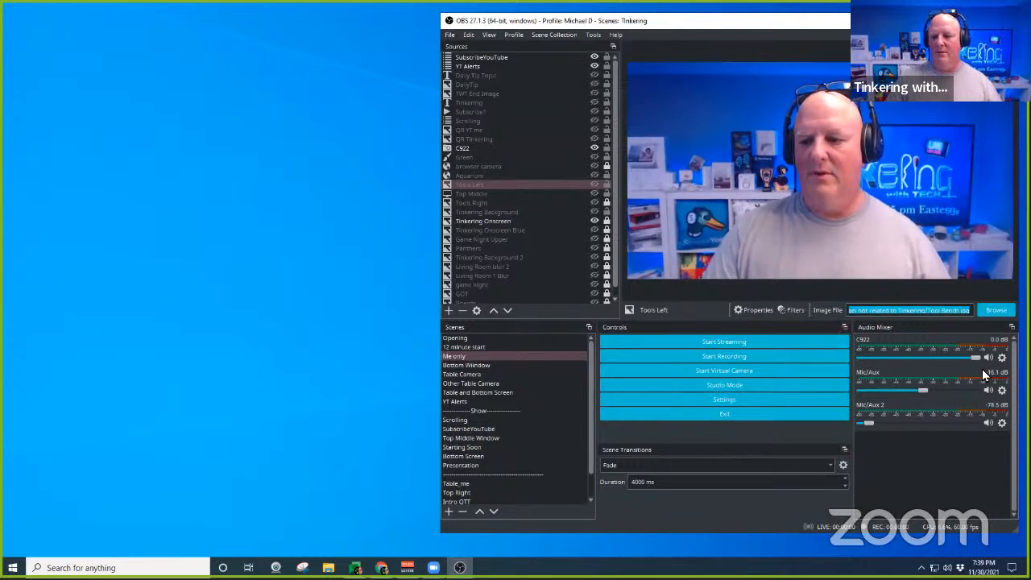
# Float the Audio Mixer as a separate window on the desktop and return it to its docked place
pyautogui.click(1012, 327)
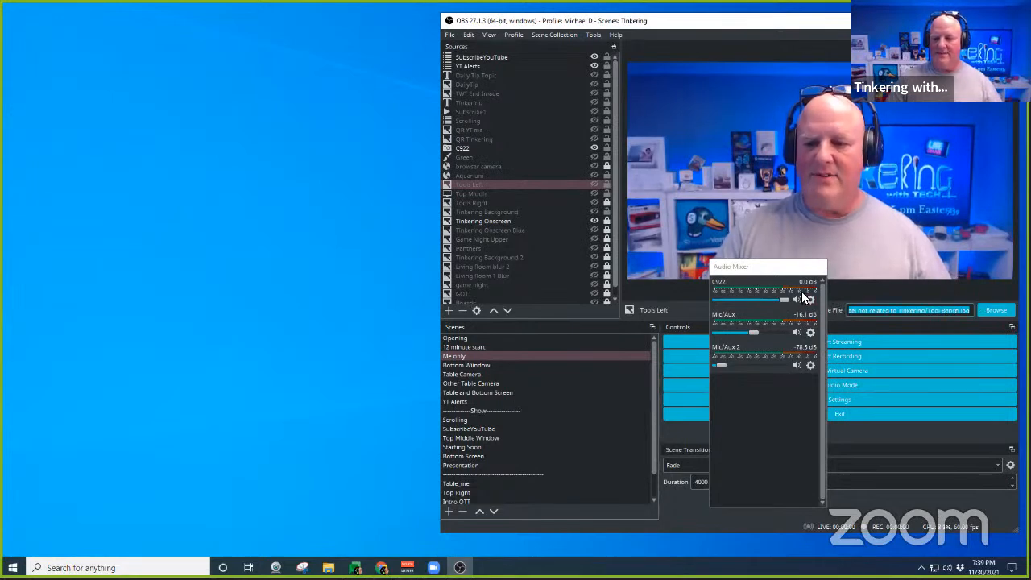
pyautogui.click(758, 272)
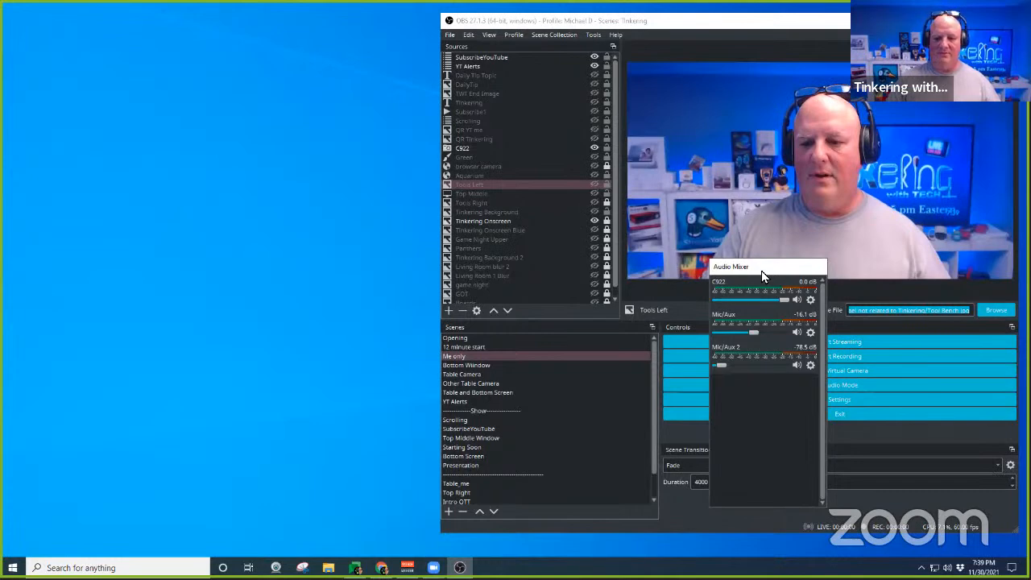
pyautogui.moveTo(761, 271); pyautogui.dragTo(316, 211)
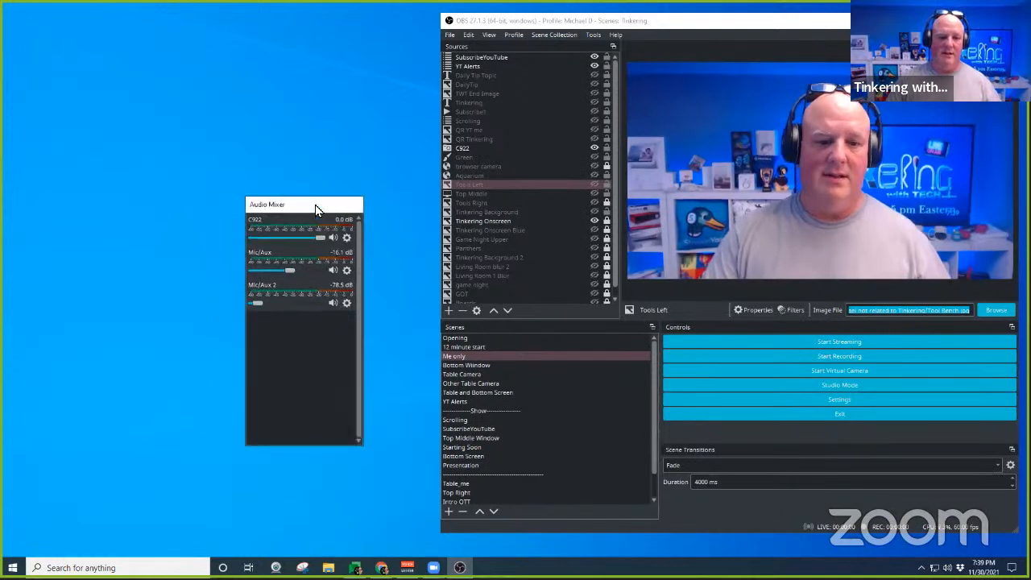
pyautogui.doubleClick(315, 207)
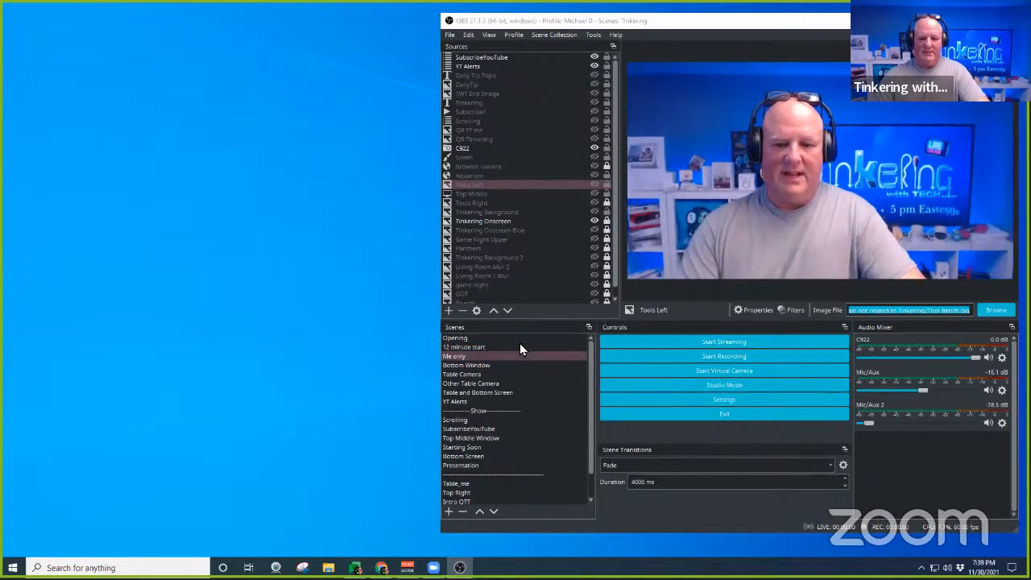
# Pull Scenes out onto the desktop, re-dock it in its original place, and widen the dock
pyautogui.moveTo(515, 326); pyautogui.dragTo(234, 282)
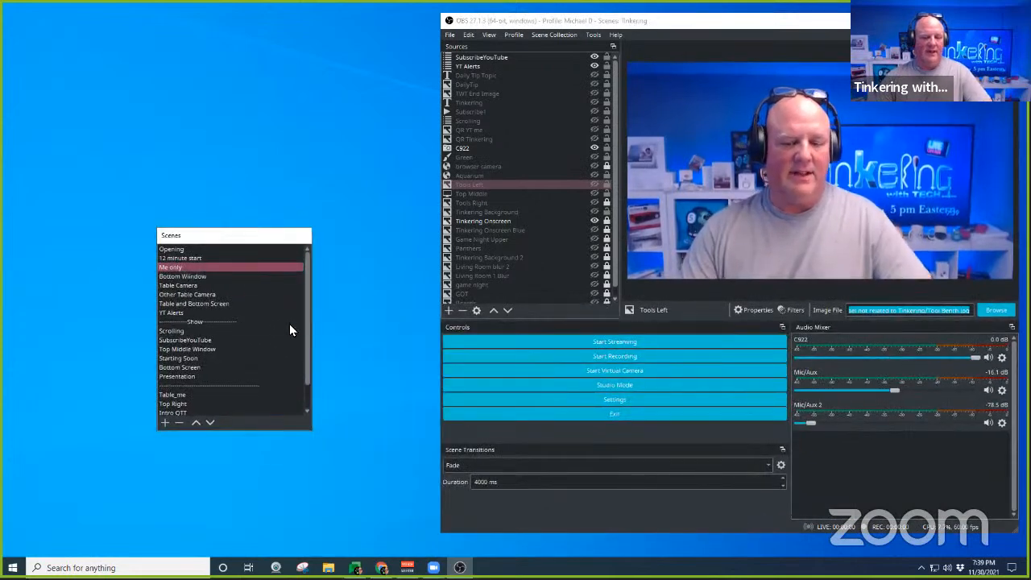
pyautogui.doubleClick(246, 236)
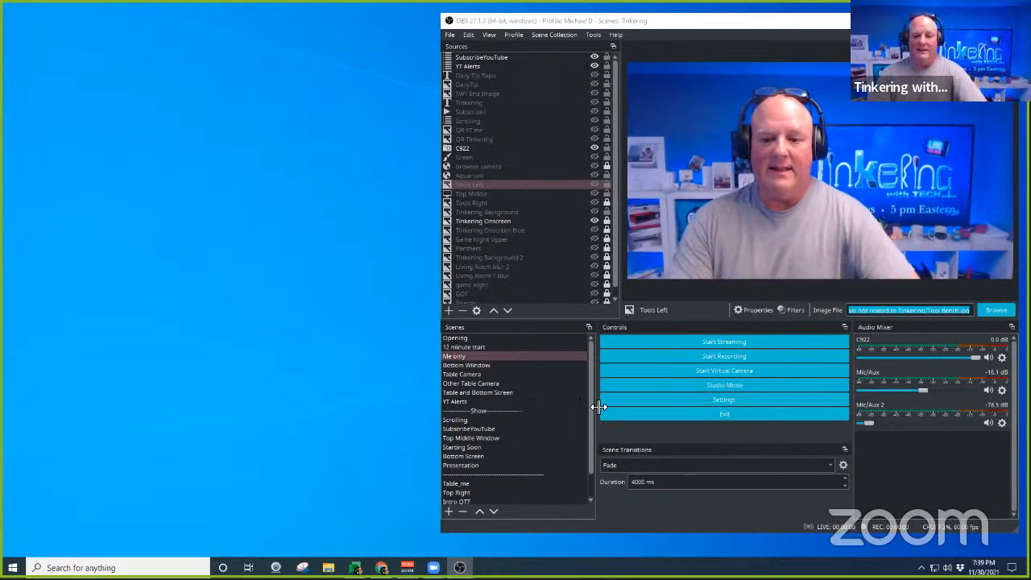
pyautogui.moveTo(598, 405); pyautogui.dragTo(622, 409)
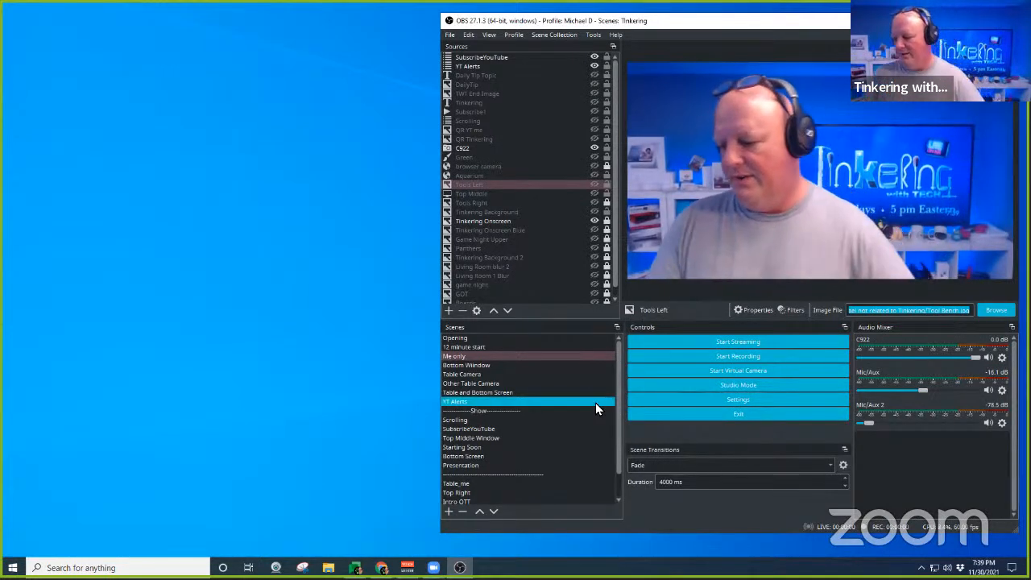